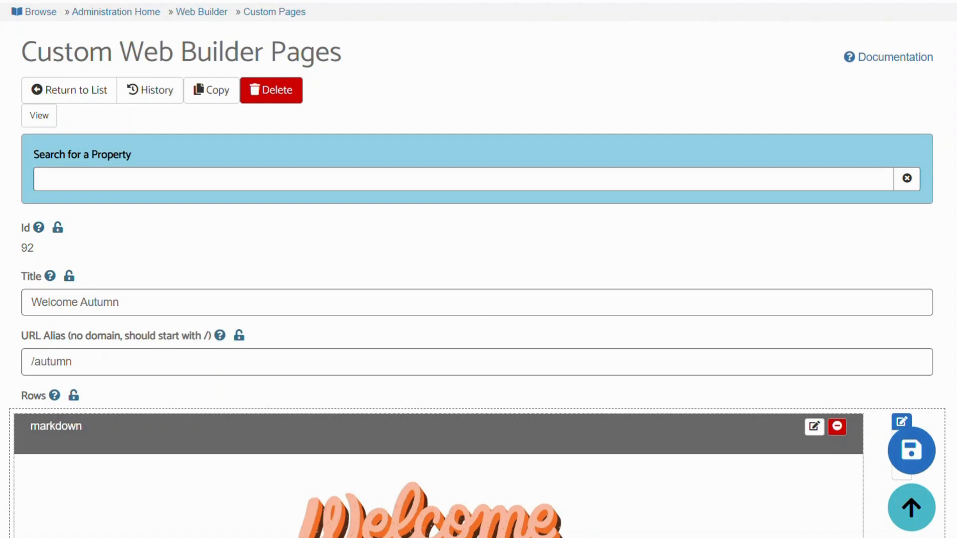
Expand the layout settings of the Welcome Text/Images cell and review the help for its column width sizes
scroll(478, 334, down, 5)
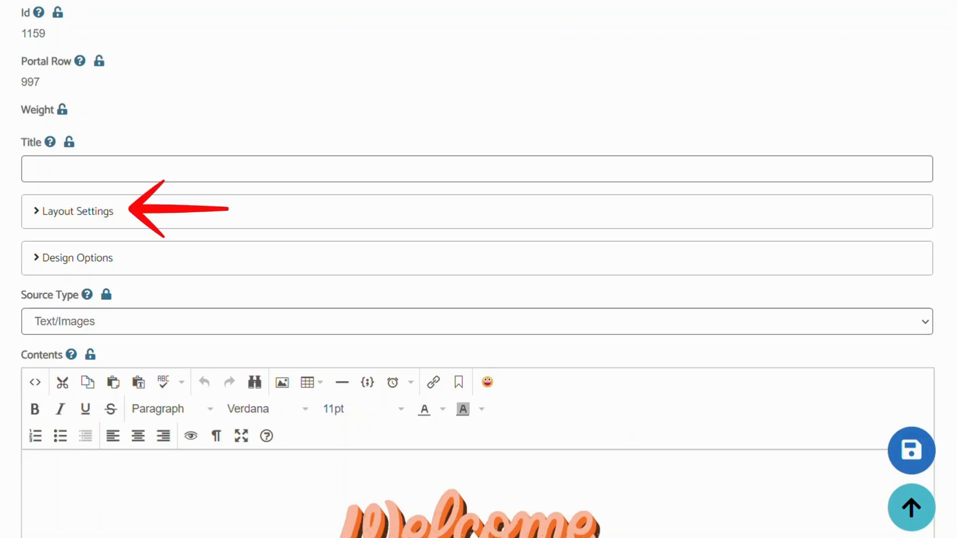
click(78, 211)
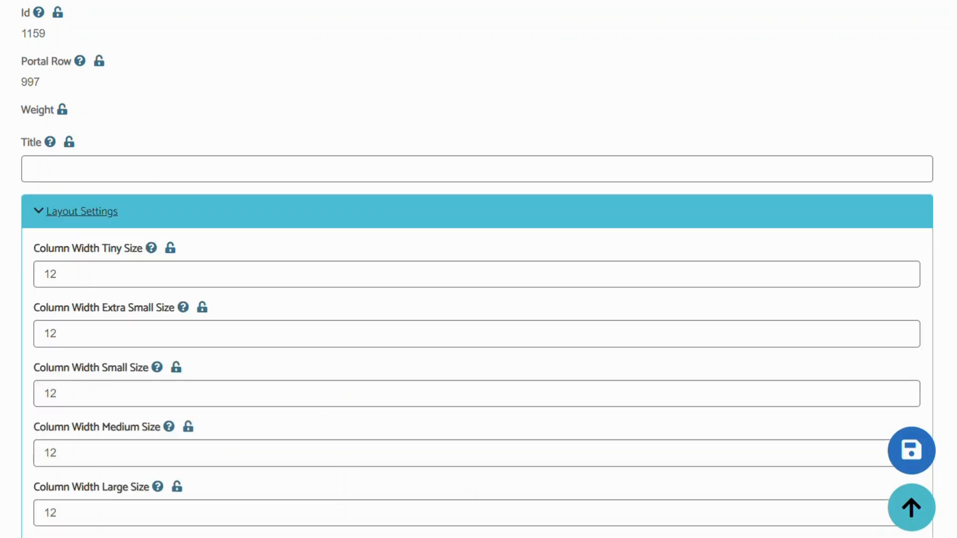
scroll(478, 261, down, 4)
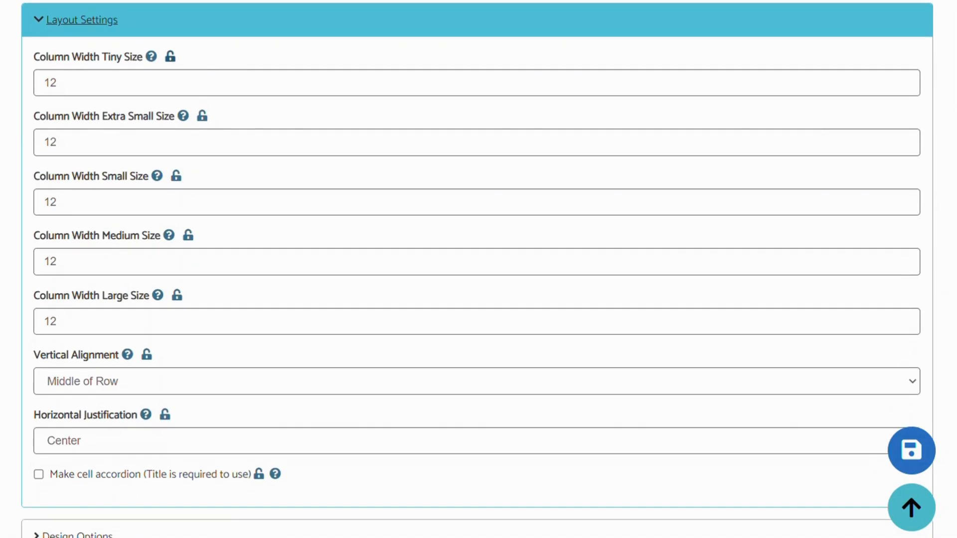
mouse_move(151, 57)
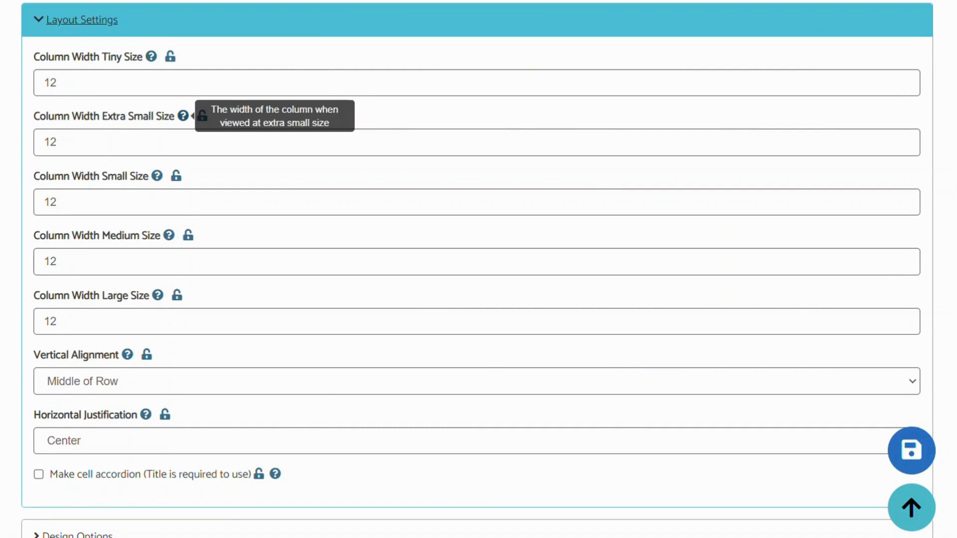
mouse_move(157, 176)
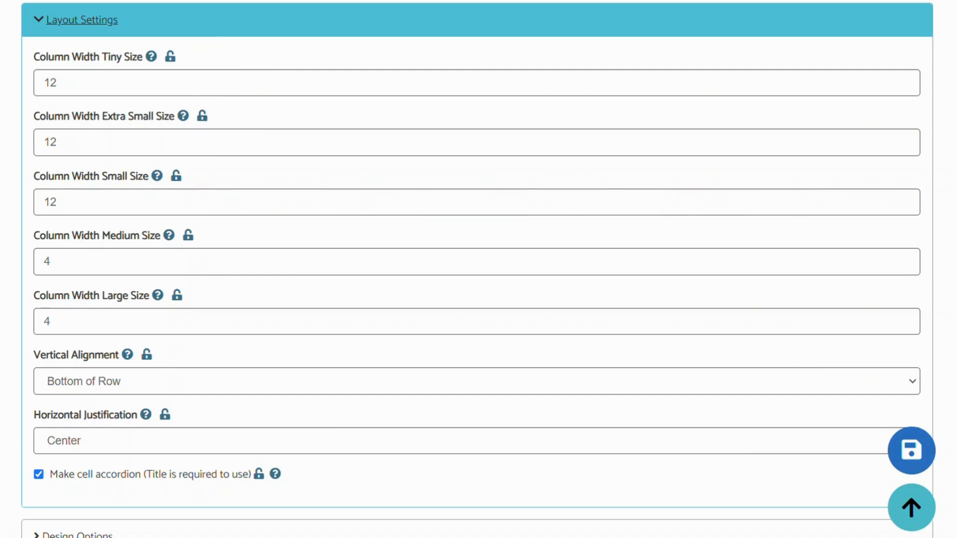
Review the vertical alignment, horizontal justification and accordion options in the Pumpkins! quick poll cell's layout settings
mouse_move(128, 354)
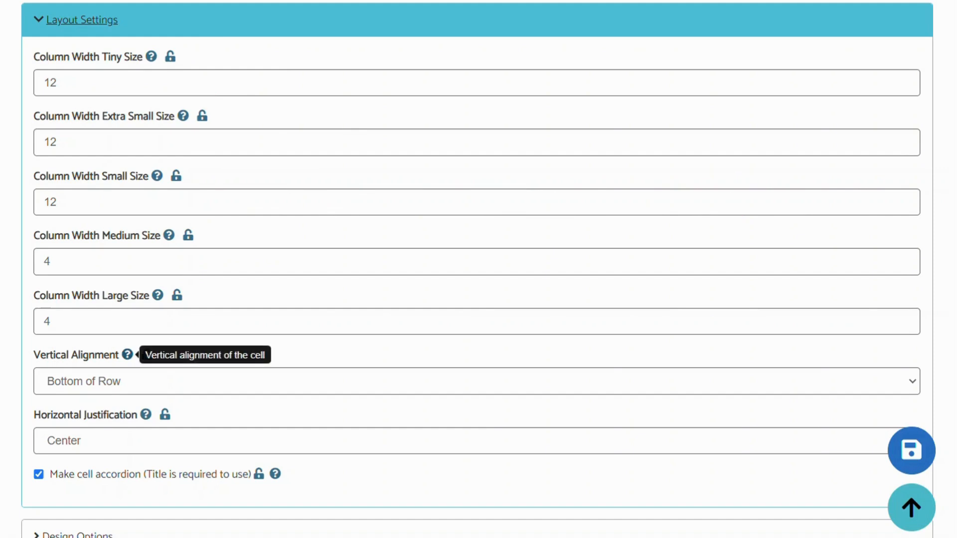
click(149, 381)
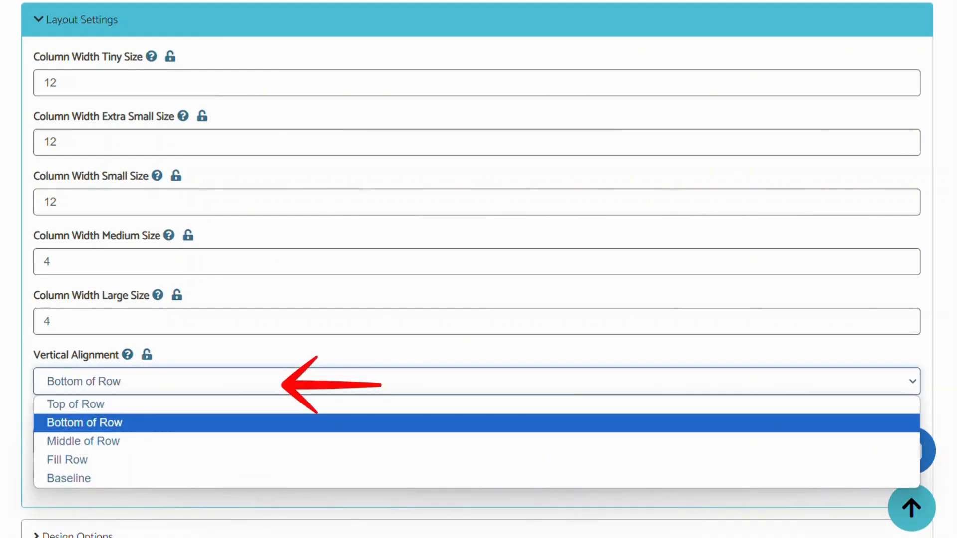
click(149, 381)
mouse_move(145, 414)
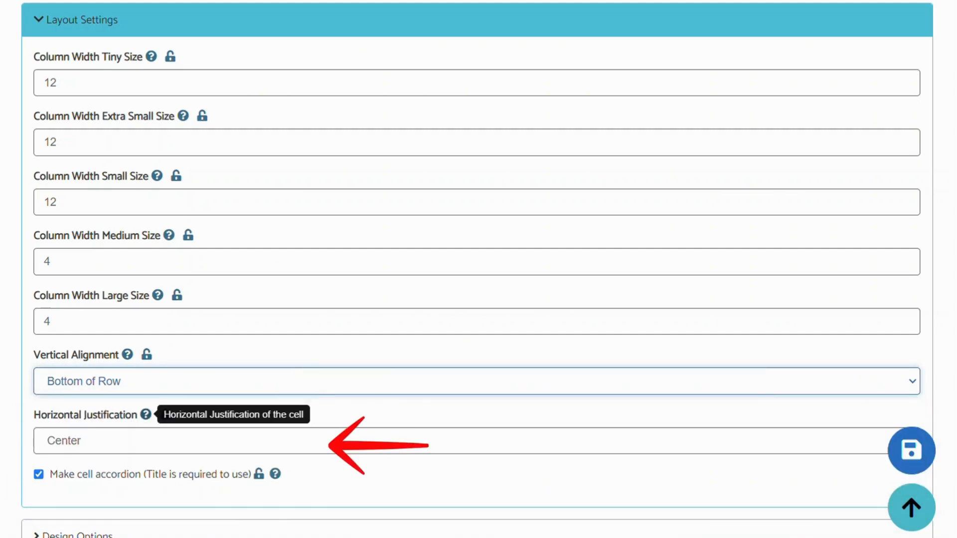
click(150, 441)
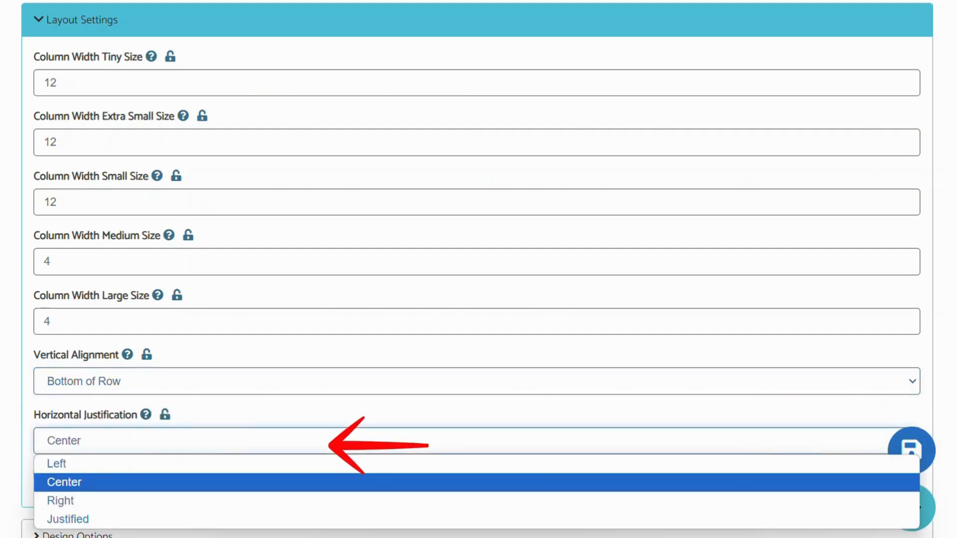
click(150, 441)
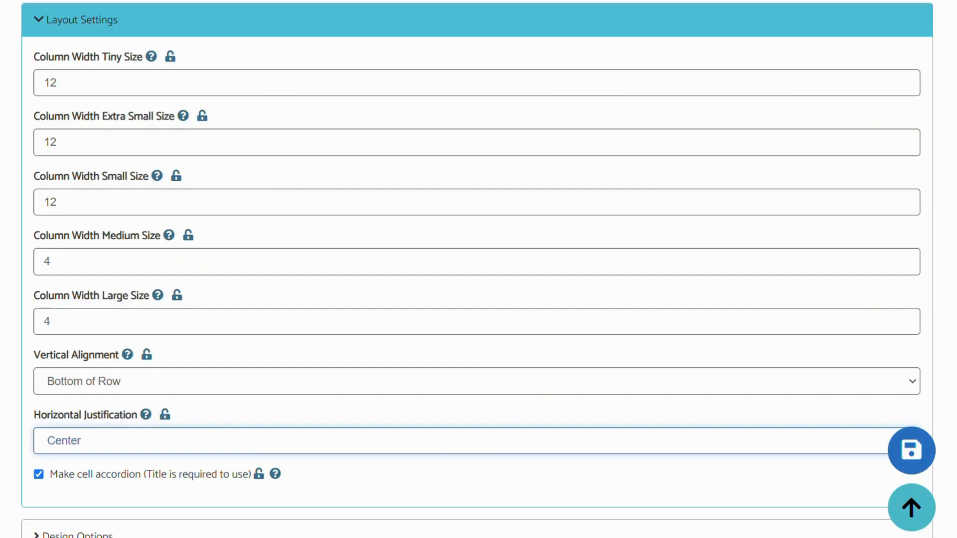
mouse_move(275, 473)
Try the Primary, Secondary and Tertiary color schemes in the quick poll cell's design options, returning to Default
scroll(476, 269, down, 5)
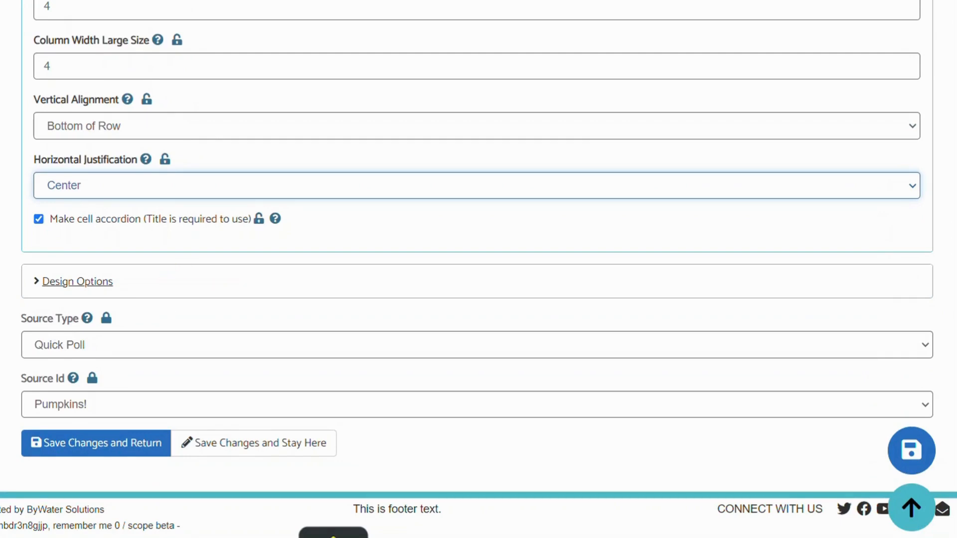
click(77, 282)
scroll(78, 281, down, 1)
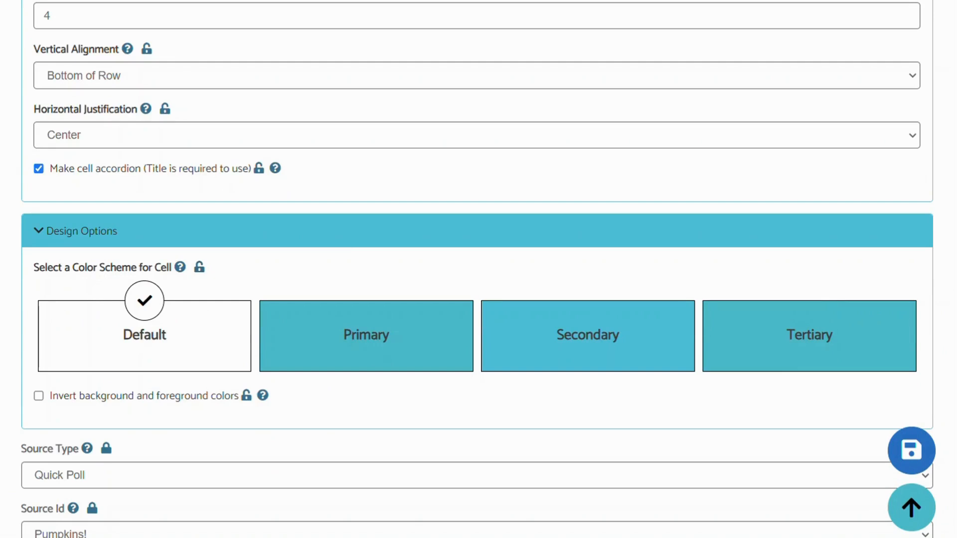
mouse_move(180, 267)
click(367, 336)
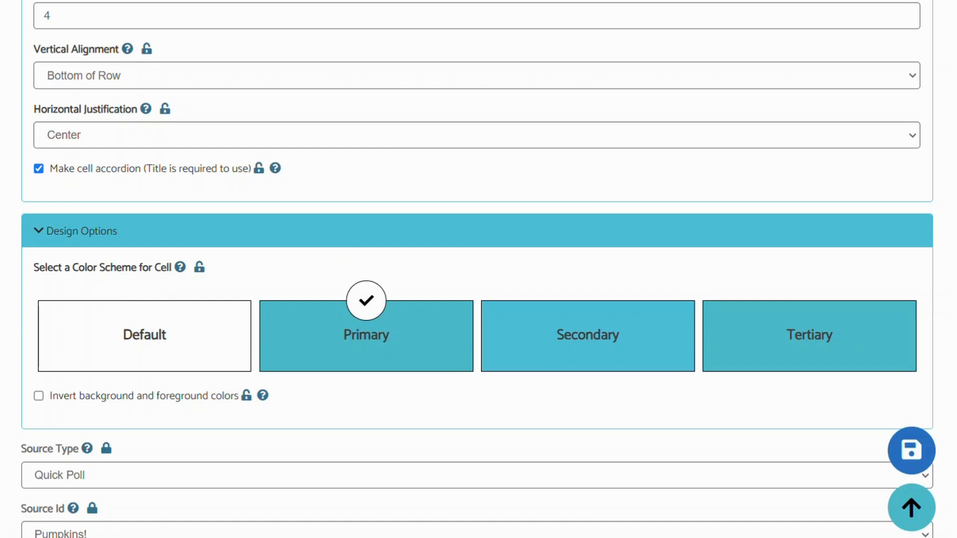
click(588, 335)
click(808, 336)
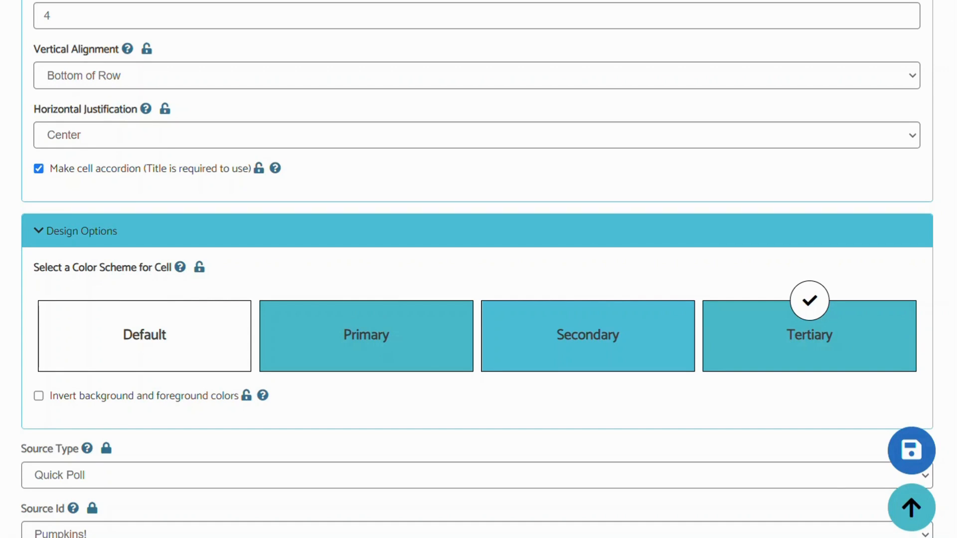
click(144, 335)
mouse_move(263, 395)
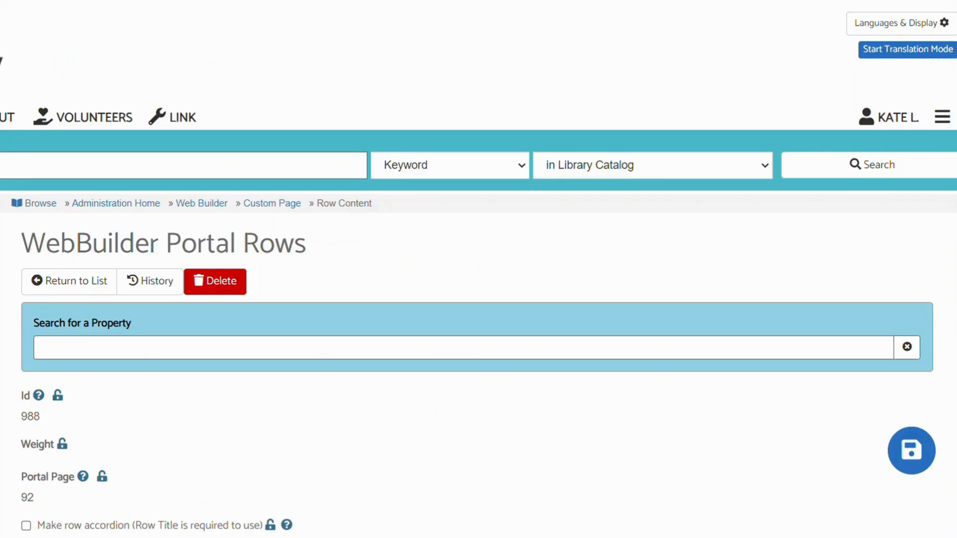
Review the accordion setting and the color scheme choices in the design options of the row containing Pumpkin Poll
scroll(478, 270, down, 9)
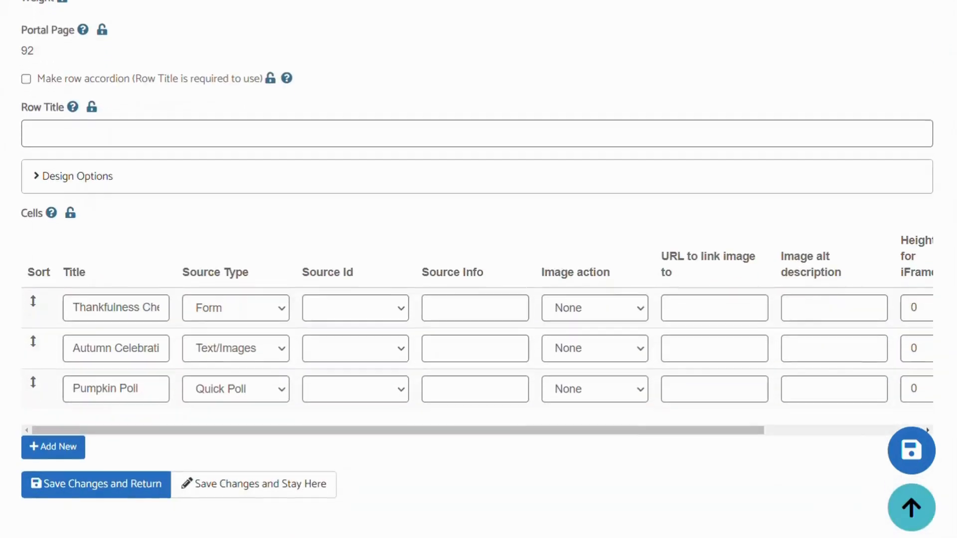
mouse_move(286, 79)
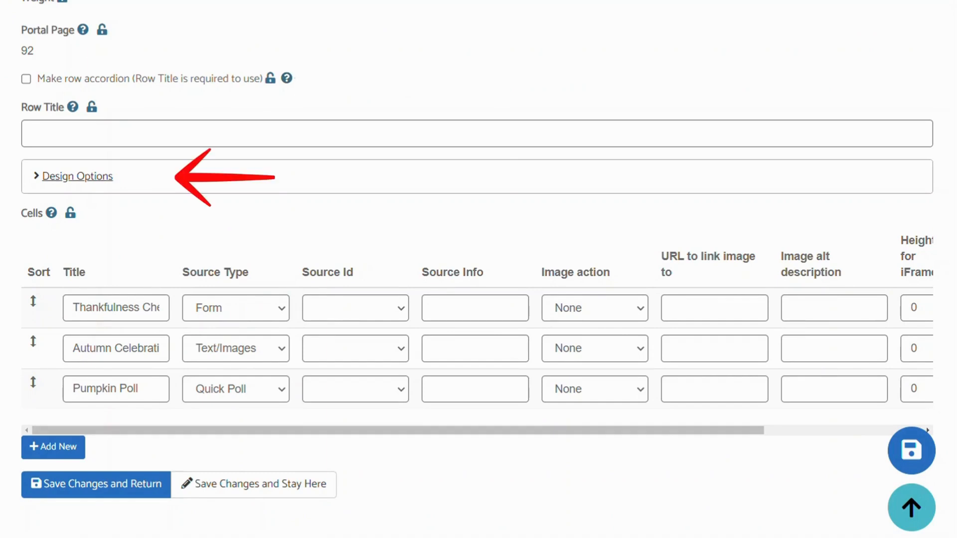
click(80, 175)
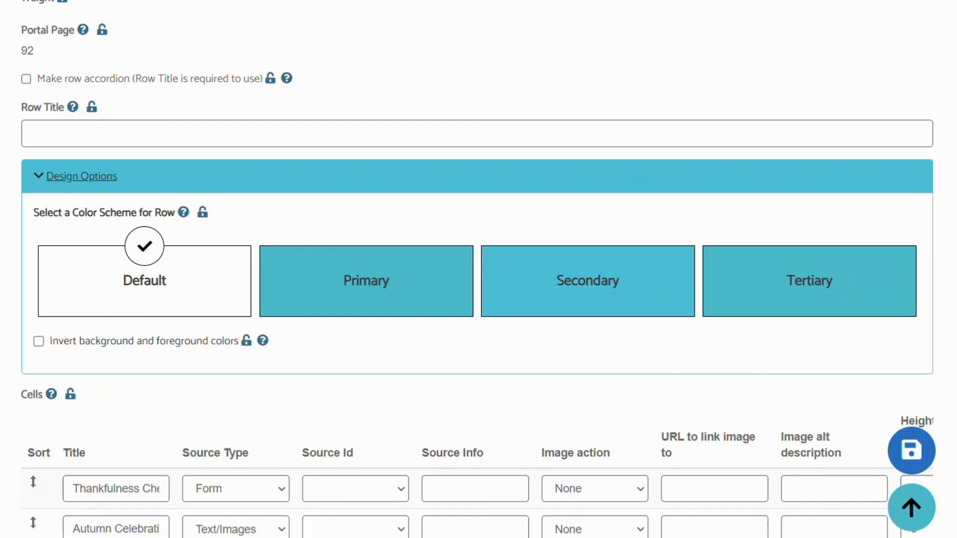
click(80, 176)
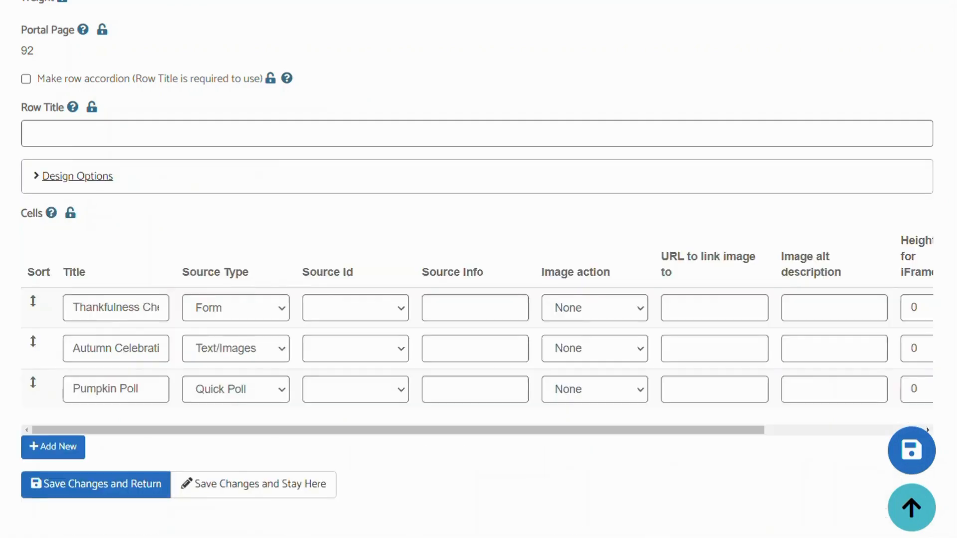
mouse_move(51, 213)
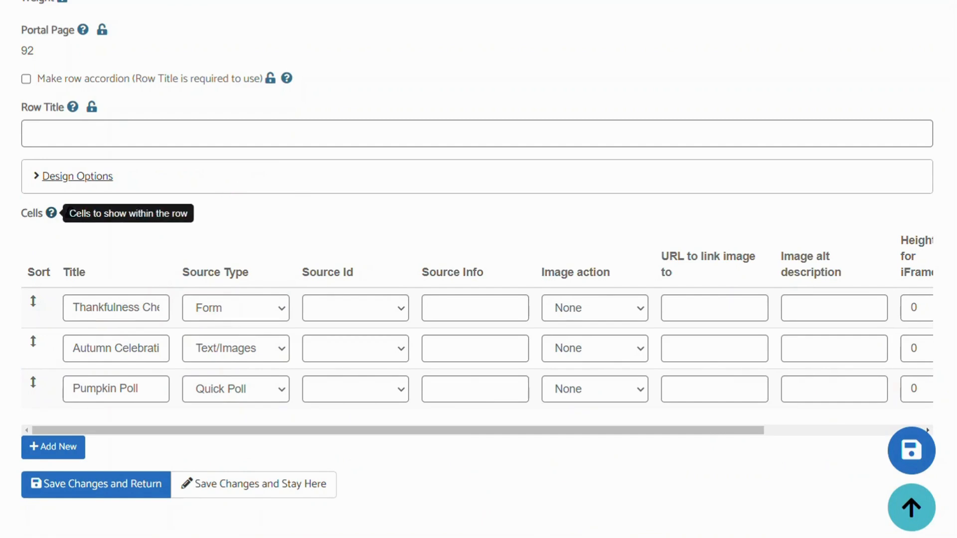
Examine the row's cells table, including the source type choices for the Thankfulness Check cell and the remaining columns
click(355, 308)
click(236, 308)
click(236, 308)
drag(349, 430, 506, 430)
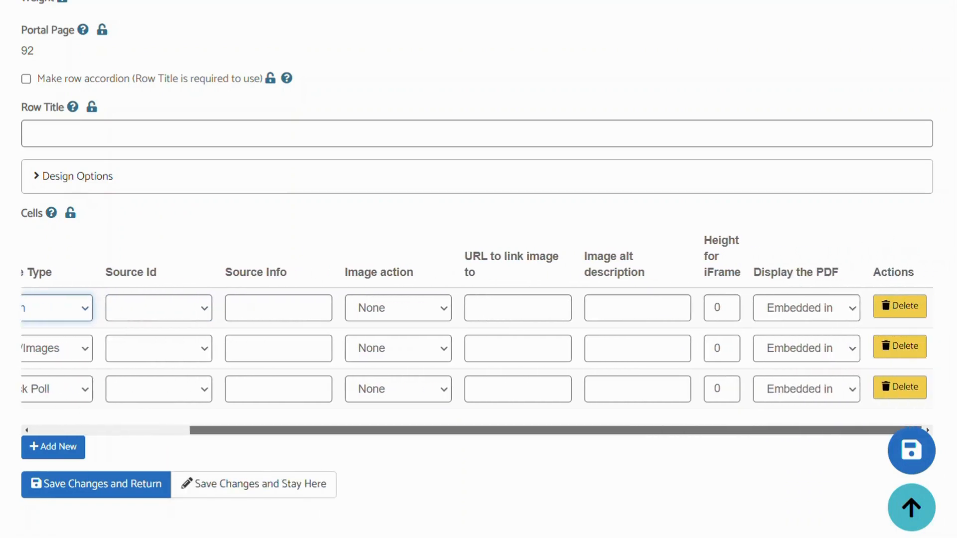
drag(698, 430, 540, 430)
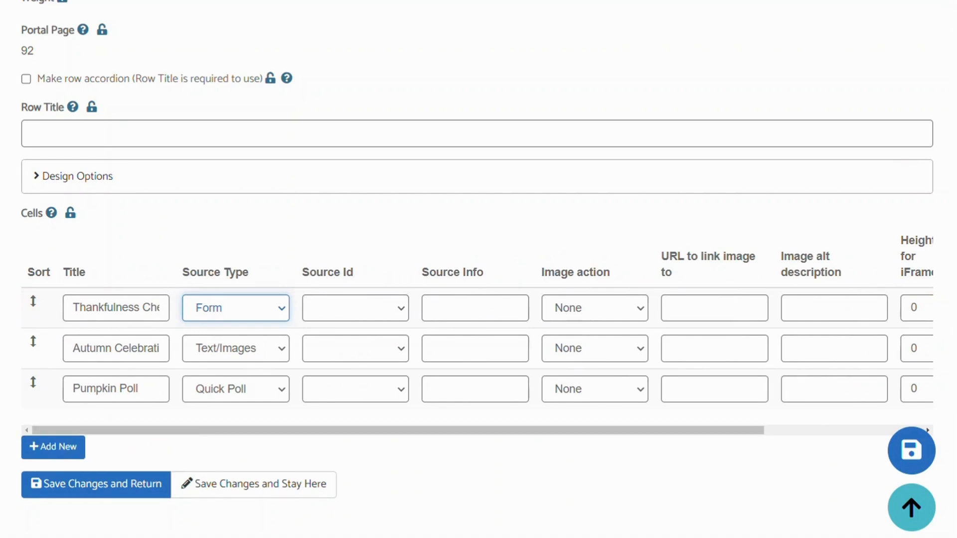
click(236, 308)
click(349, 219)
scroll(349, 219, up, 1)
scroll(349, 219, up, 2)
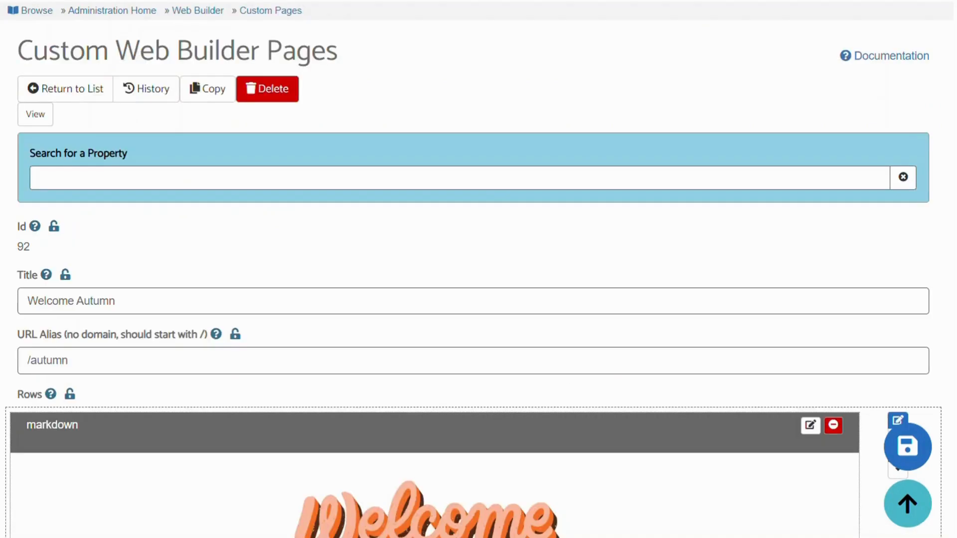
Expand and collapse the Thankfulness Check, Autumn Celebrations and Pumpkin Poll accordions in the Welcome Autumn page editor
scroll(479, 269, down, 8)
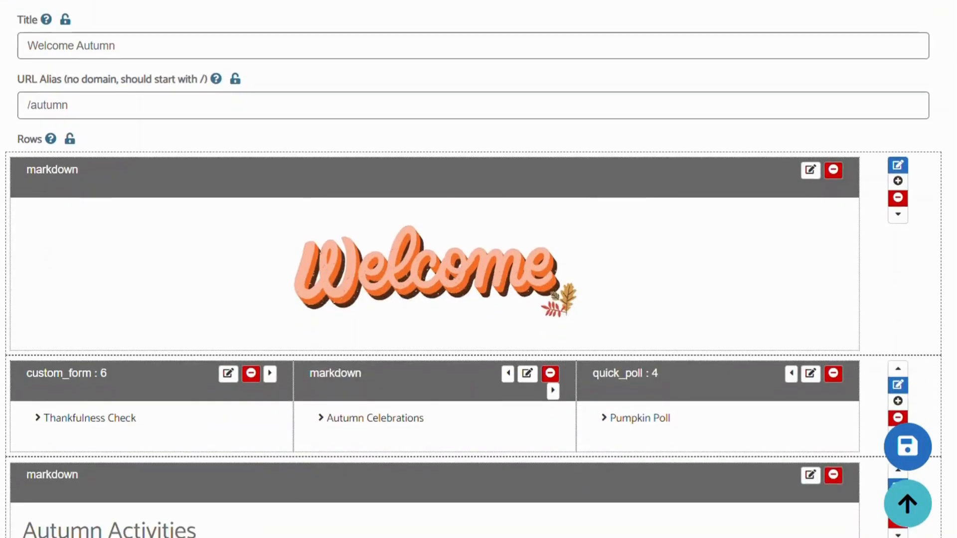
scroll(479, 269, down, 3)
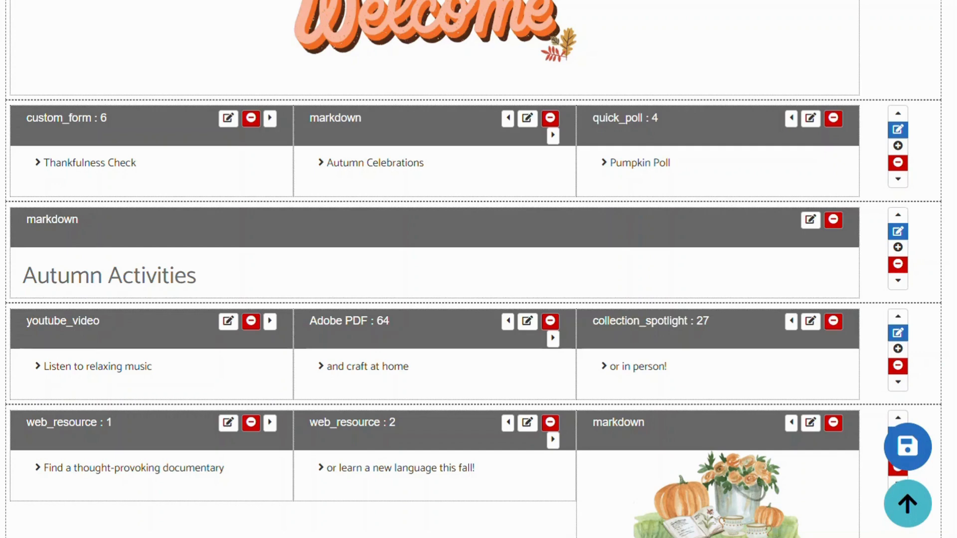
click(89, 162)
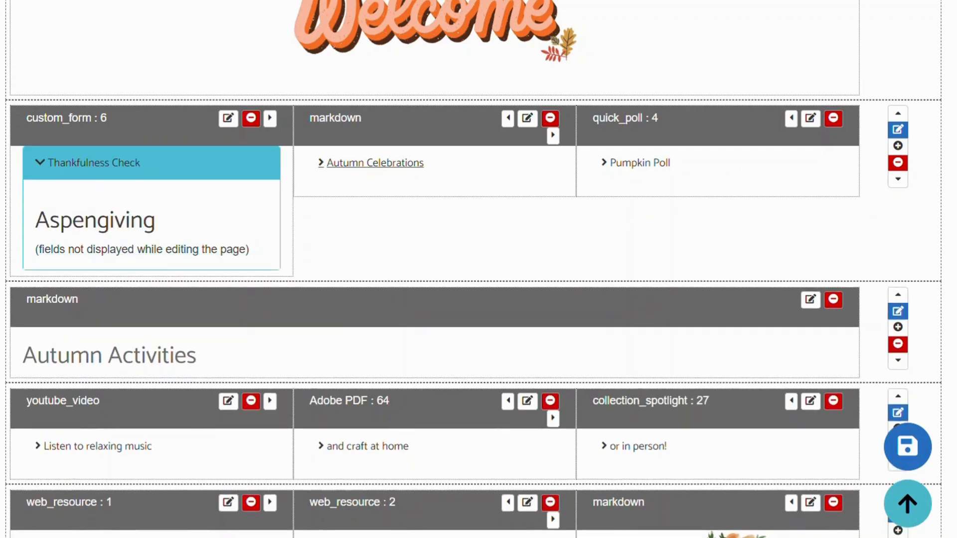
click(375, 163)
click(640, 163)
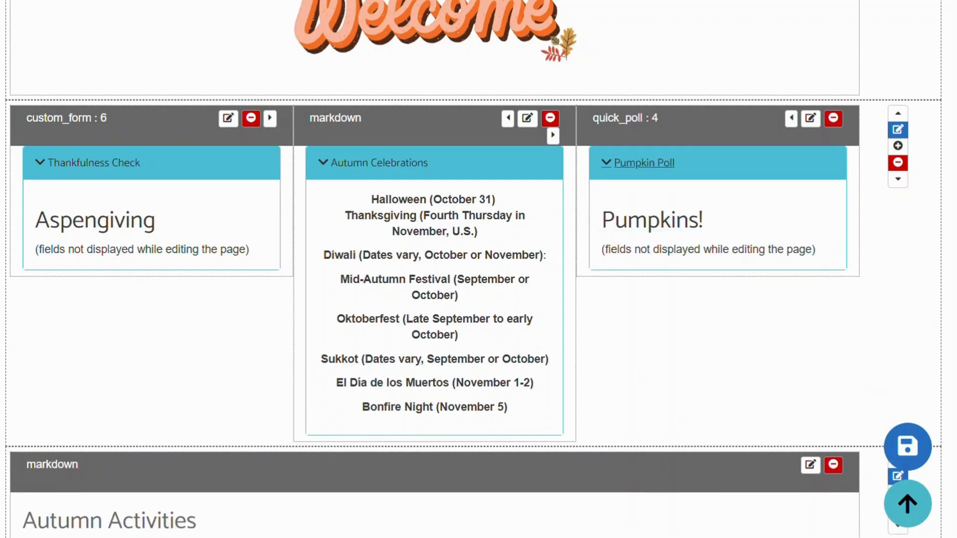
click(644, 163)
click(374, 162)
click(90, 163)
Expand and collapse the "Listen to relaxing music" accordion and look over the remaining rows in the page editor
click(97, 366)
click(97, 366)
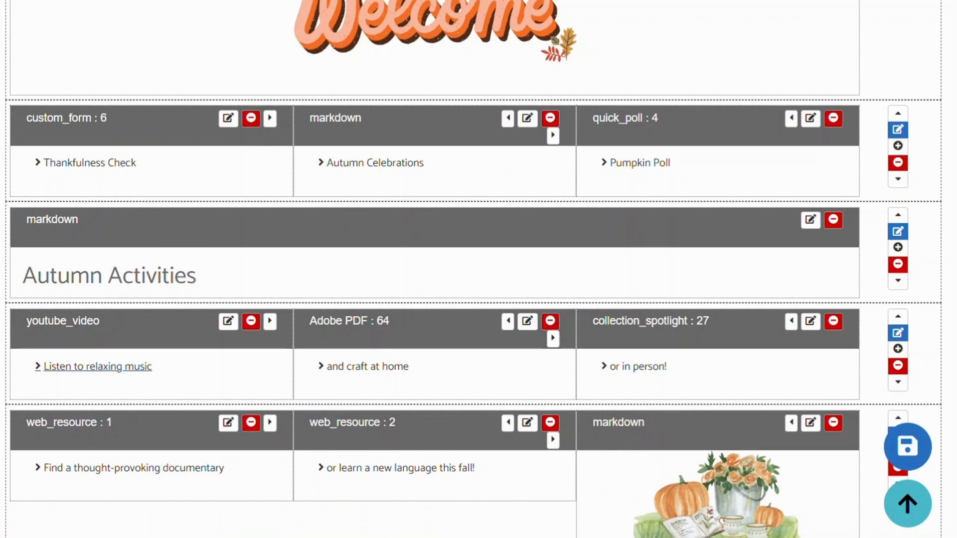
scroll(429, 261, down, 4)
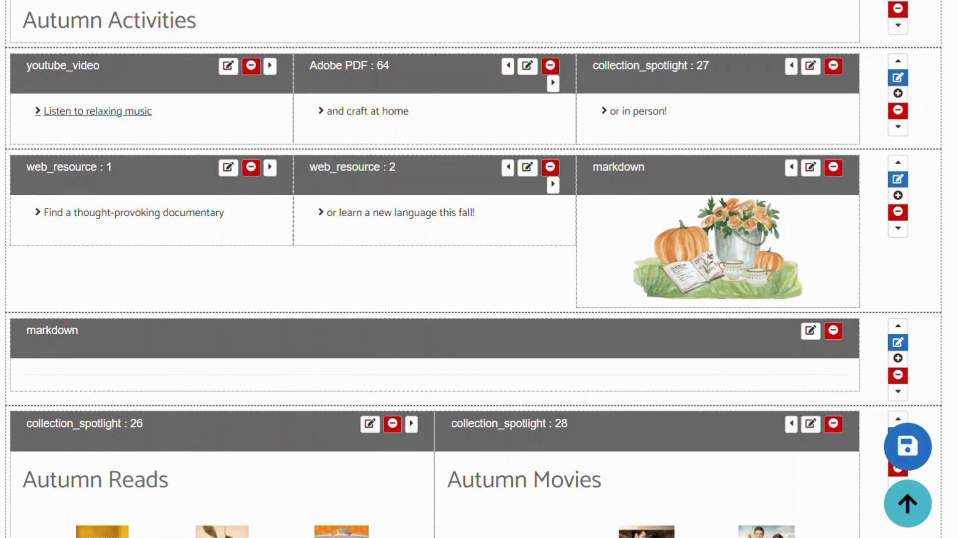
scroll(428, 269, down, 4)
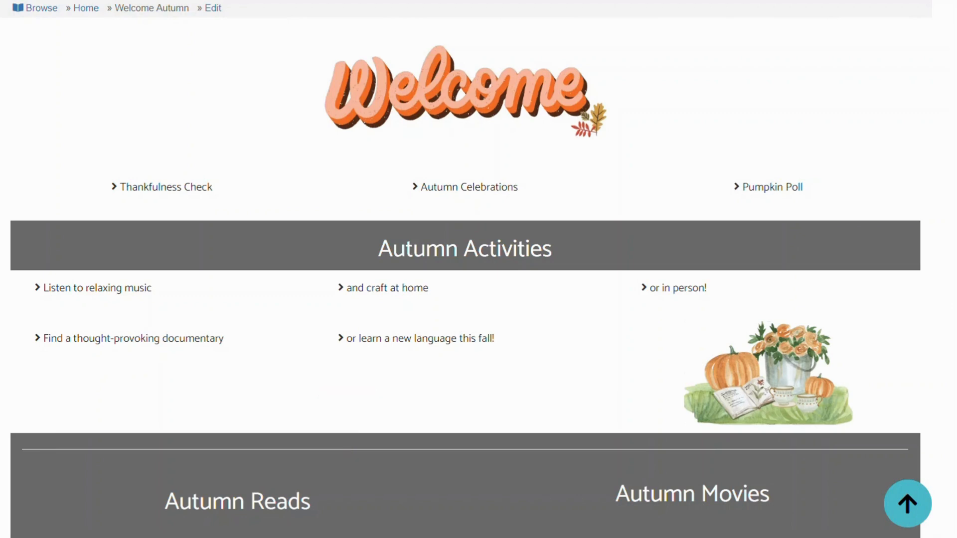
Expand the Thankfulness Check, Autumn Celebrations and Pumpkin Poll accordions on the published Welcome Autumn page
scroll(466, 269, down, 2)
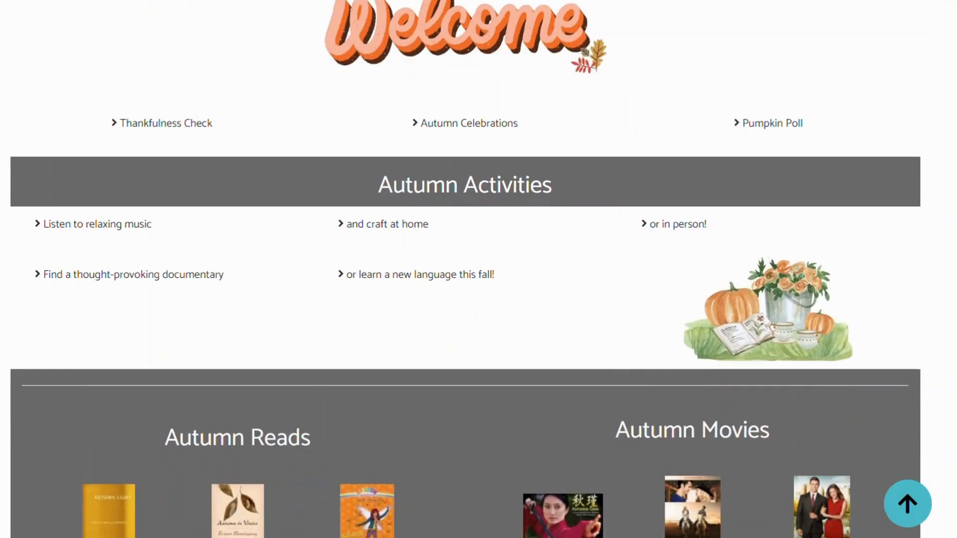
click(166, 123)
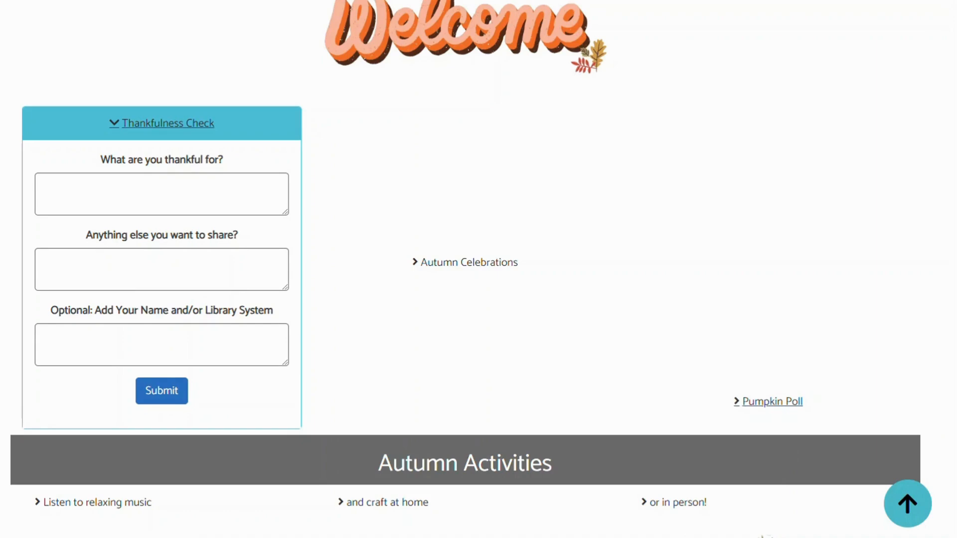
click(469, 262)
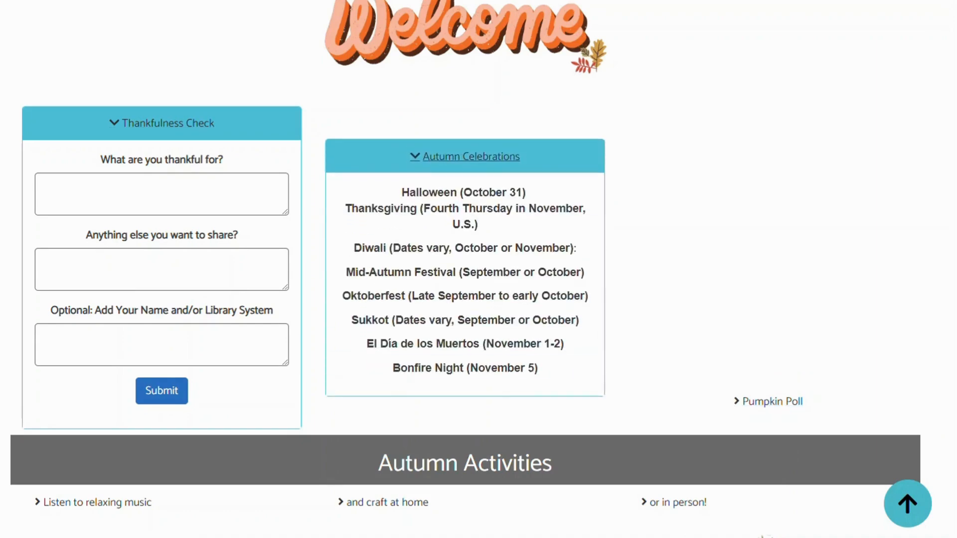
click(771, 402)
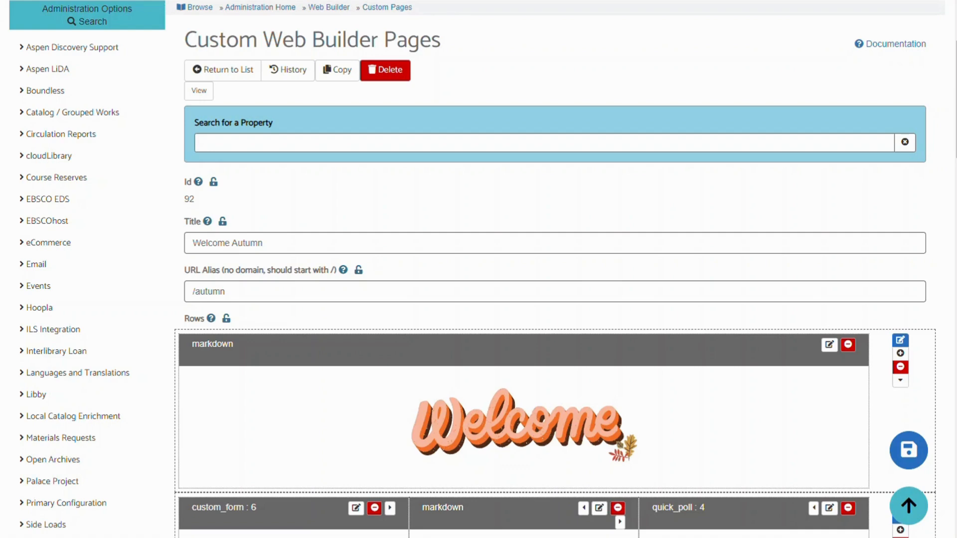
Open Host Information in the Primary Configuration settings and start a new host entry
scroll(479, 269, down, 4)
click(69, 312)
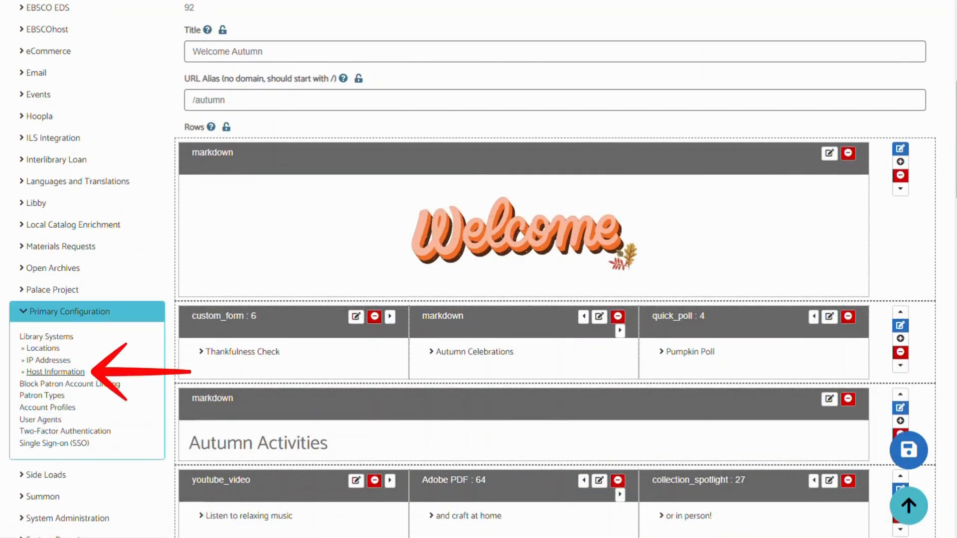
click(55, 372)
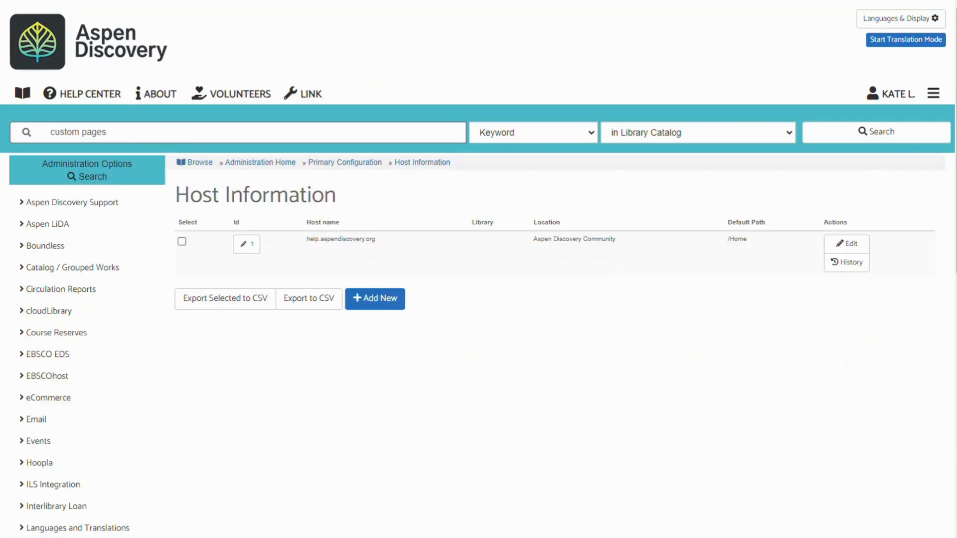
click(375, 299)
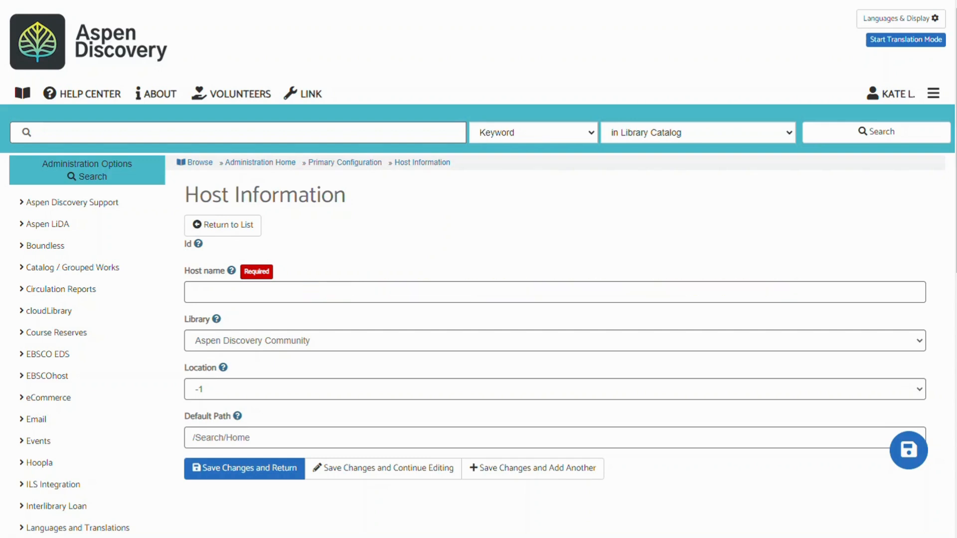
Review the new host's Library choices and read the help descriptions for the Library, Location and Default Path fields
mouse_move(216, 319)
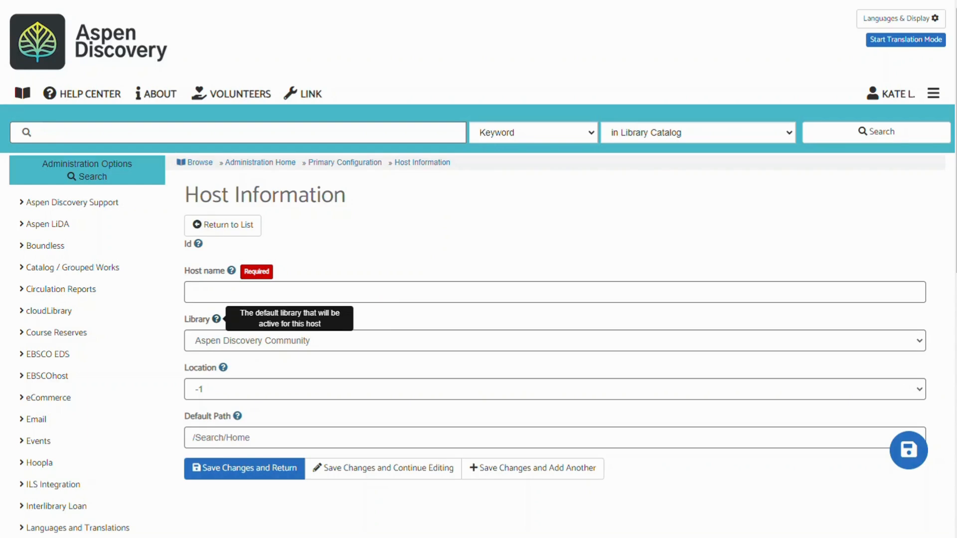
click(222, 341)
click(223, 361)
mouse_move(223, 367)
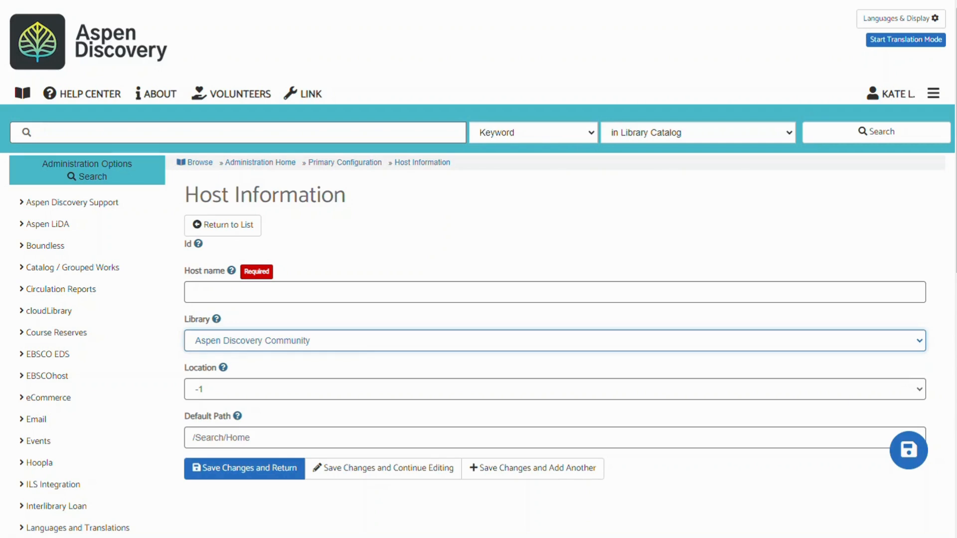
mouse_move(237, 416)
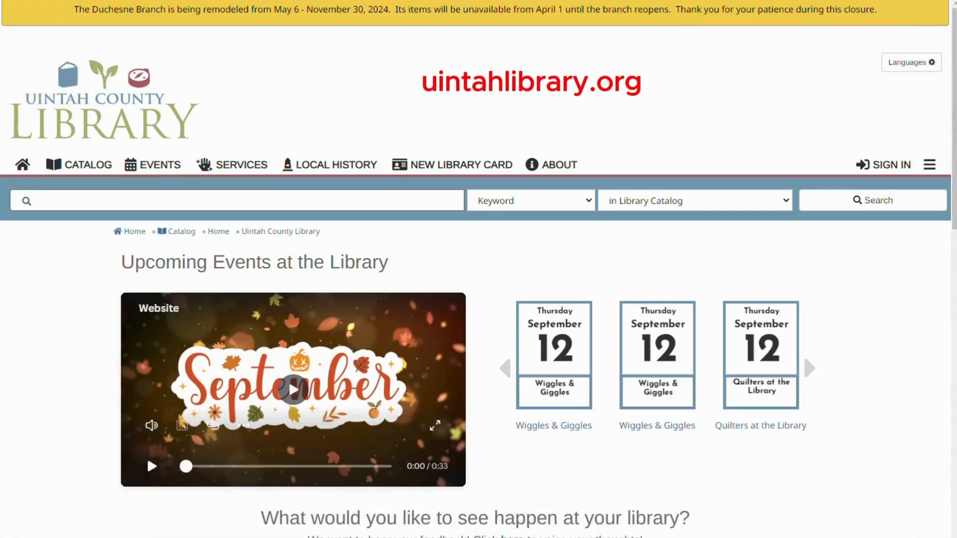
Look over the Uintah County Library home page, from the upcoming events to the book carousels
scroll(478, 269, down, 15)
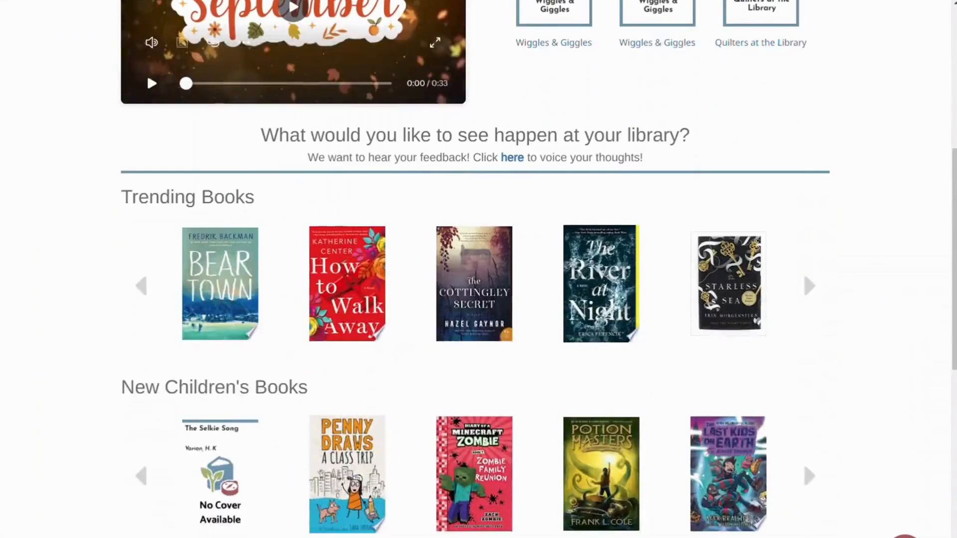
scroll(478, 269, up, 15)
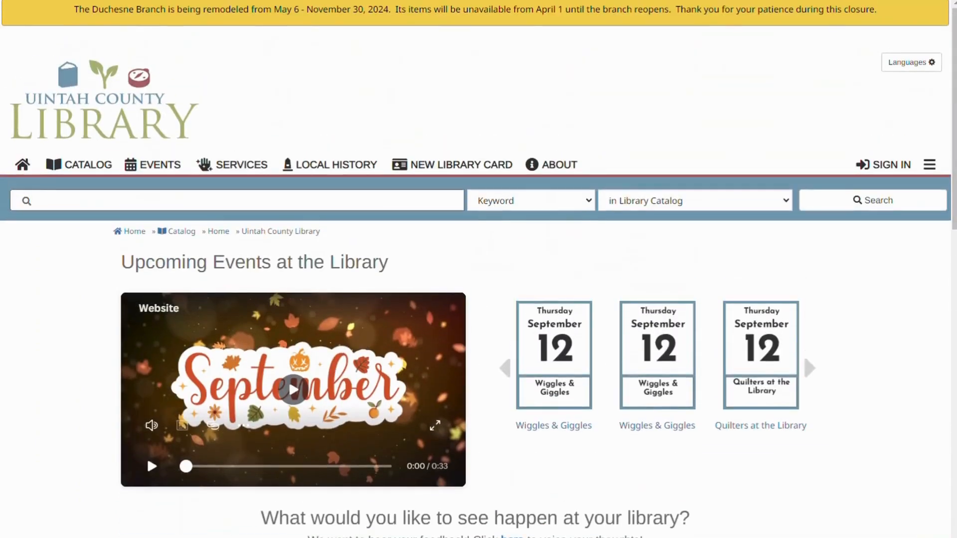